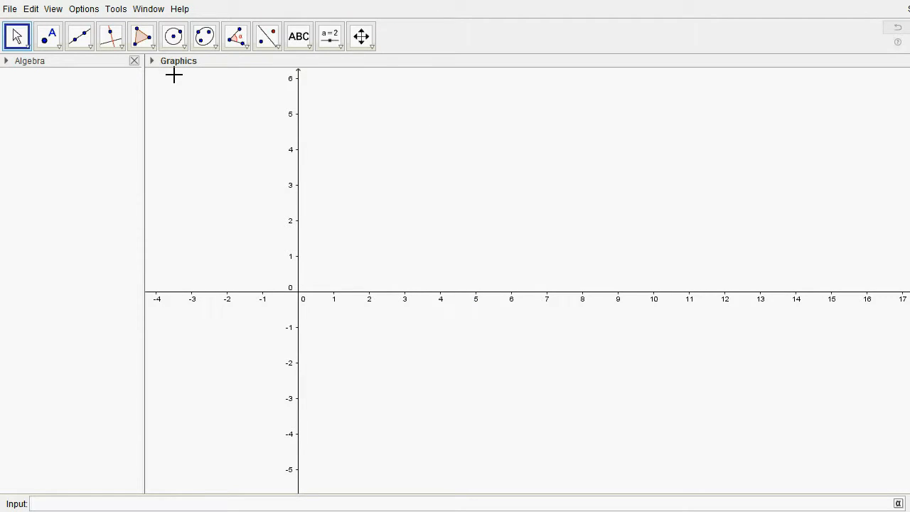
Hide the Algebra view and show the grid in the Graphics view
left_click(134, 61)
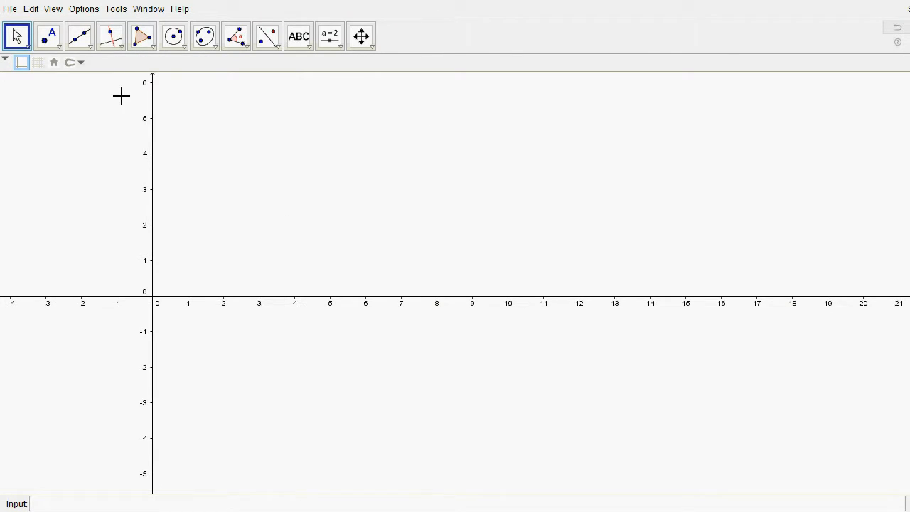
left_click_drag(243, 128, 511, 103)
right_click(496, 129)
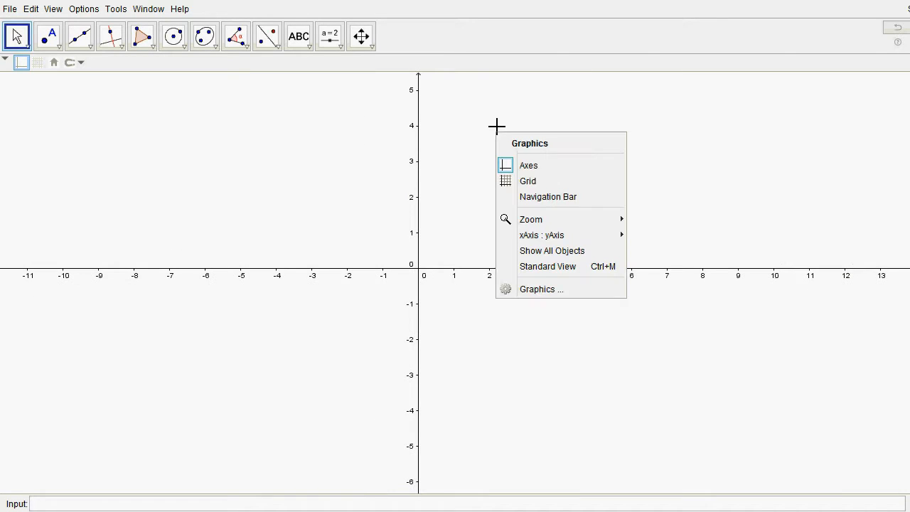
left_click(529, 182)
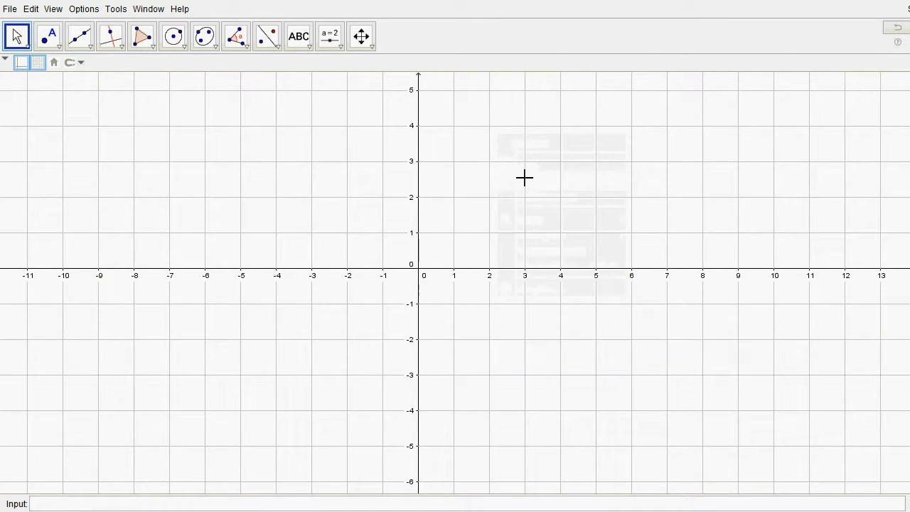
Plot the parabola y=x^2
left_click(51, 501)
type("y=x^2")
key("Return")
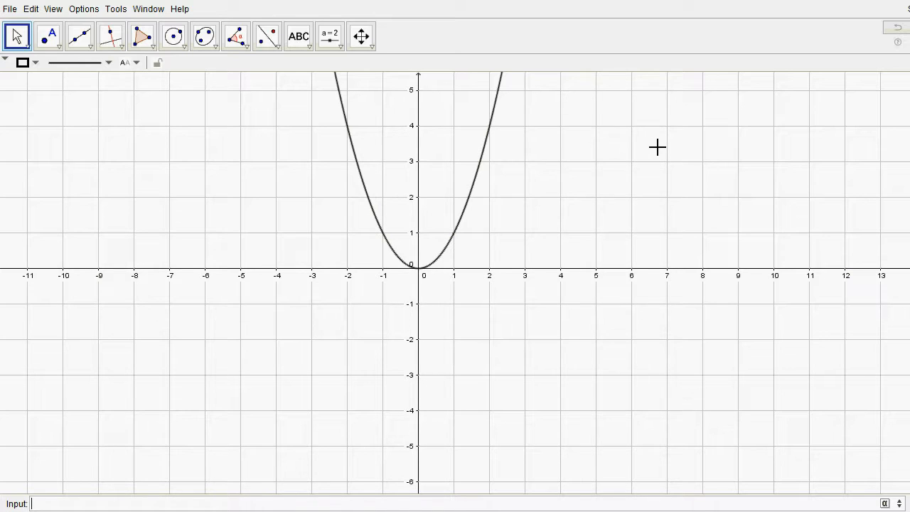
left_click_drag(350, 82, 374, 153)
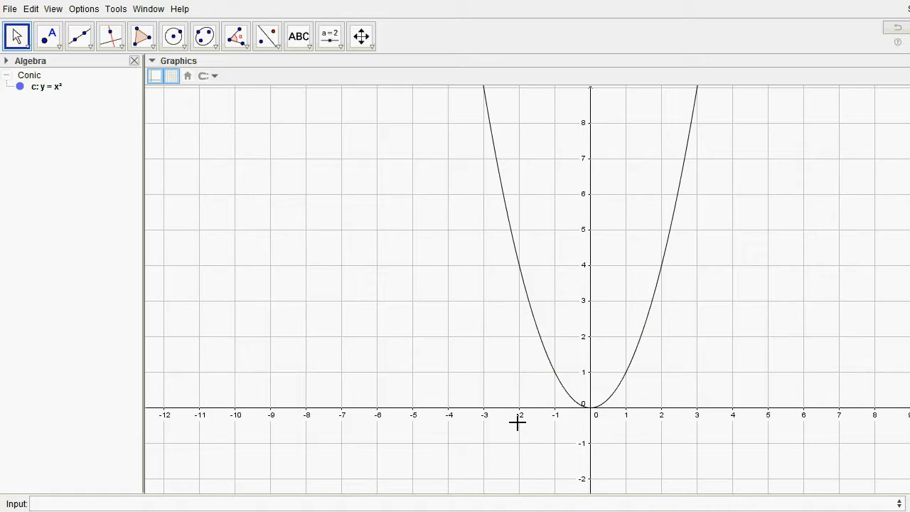
left_click_drag(463, 319, 410, 198)
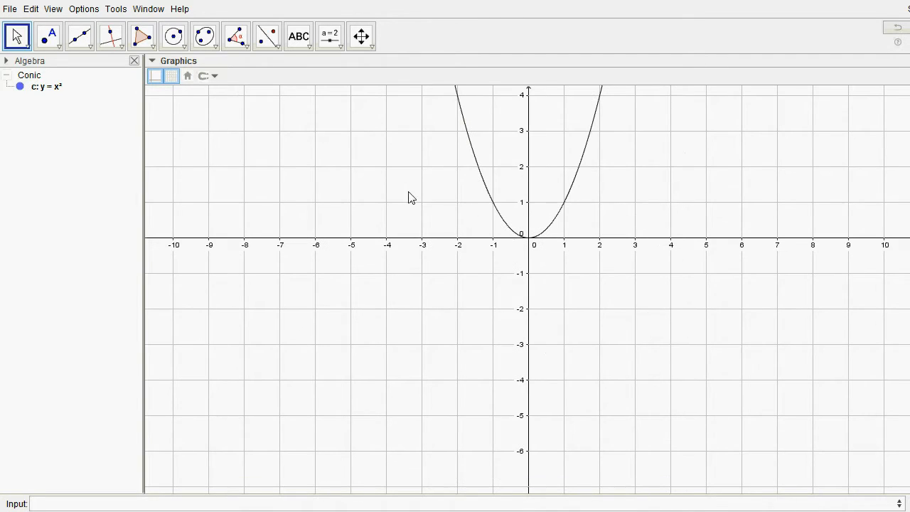
Hide the Algebra view and delete the parabola from the graph
left_click(133, 61)
scroll(337, 190, "up", 1)
scroll(337, 190, "up", 6)
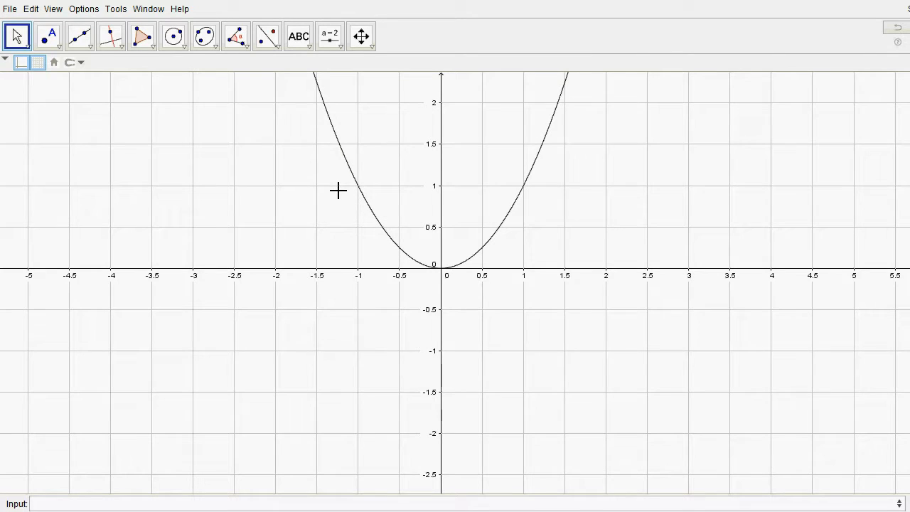
left_click(346, 160)
key("Delete")
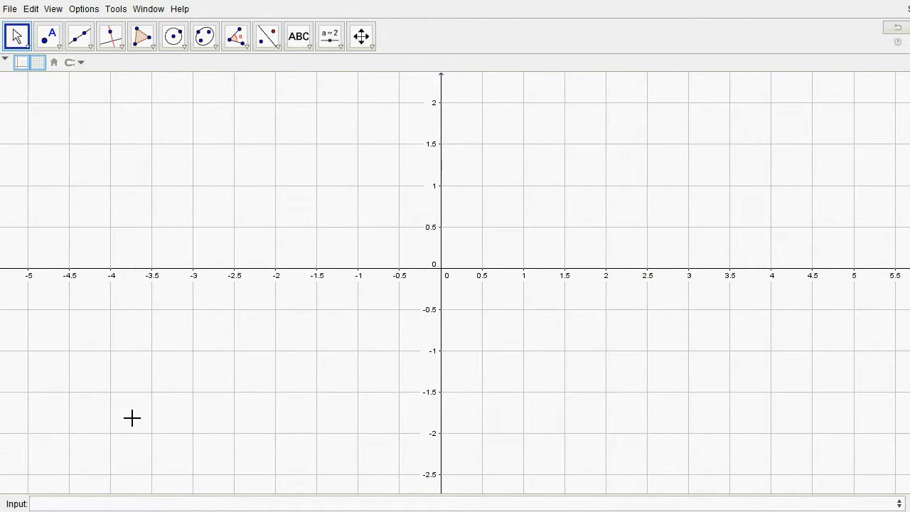
Plot the function sin(x) and deselect its curve
left_click(92, 502)
type("sin(x)")
key("Return")
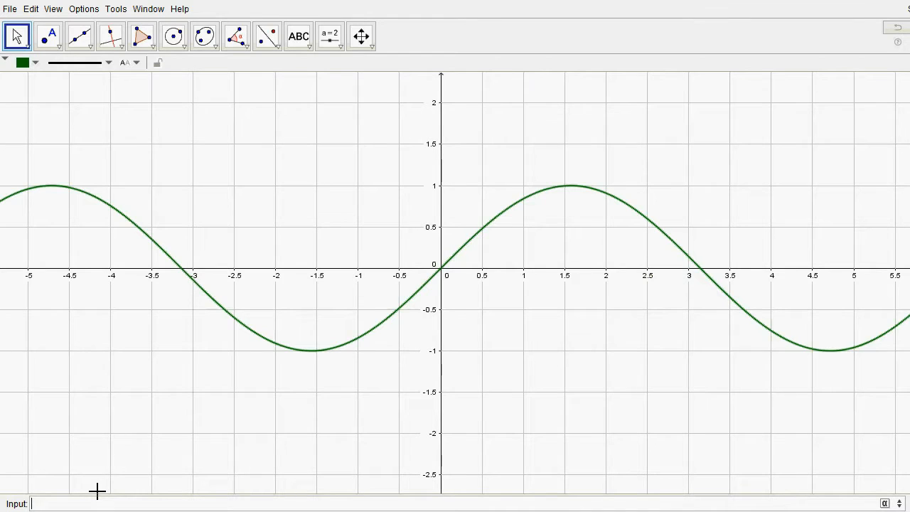
scroll(574, 299, "down", 2)
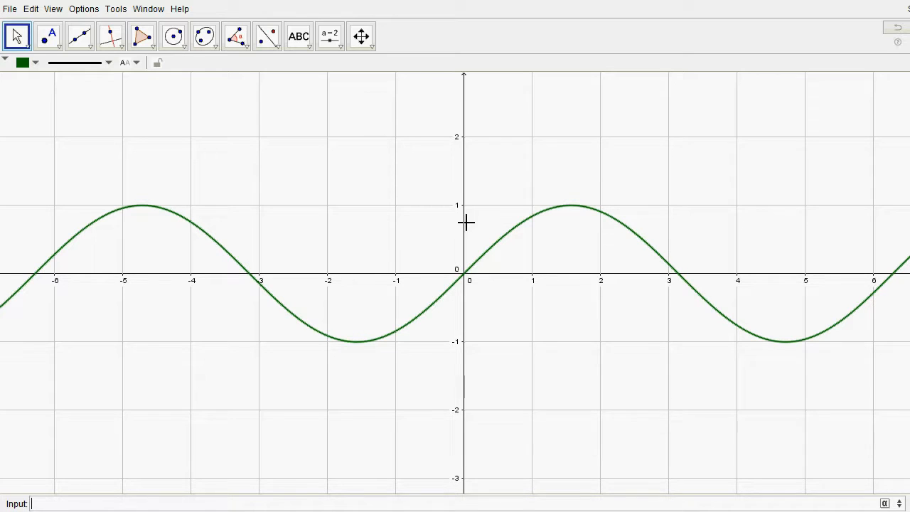
left_click(494, 162)
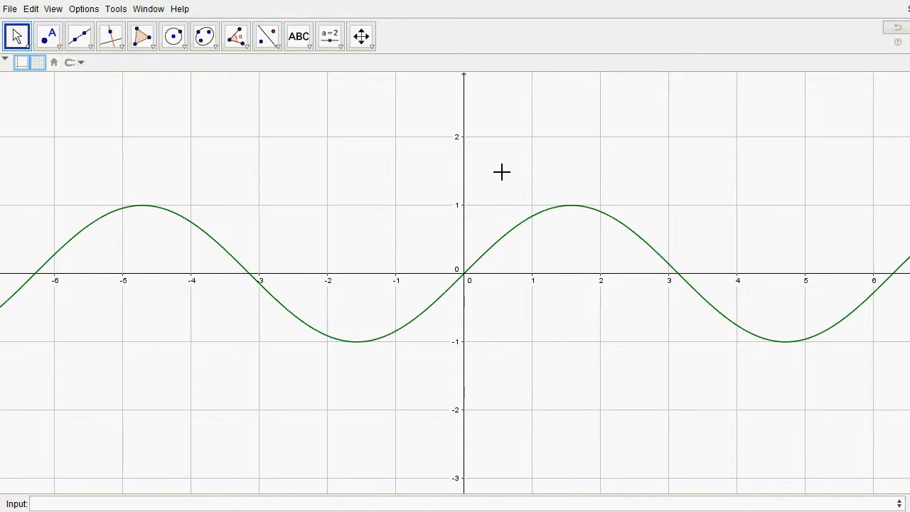
right_click(494, 161)
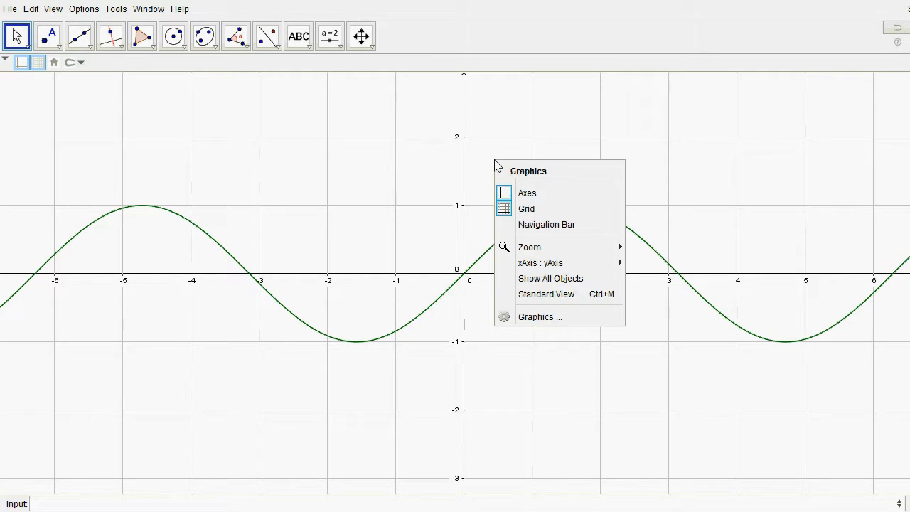
left_click(537, 316)
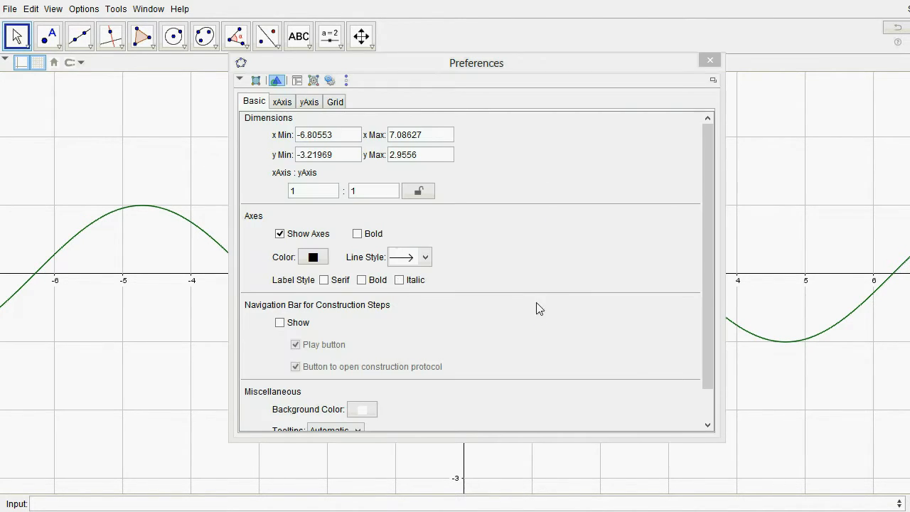
left_click(279, 82)
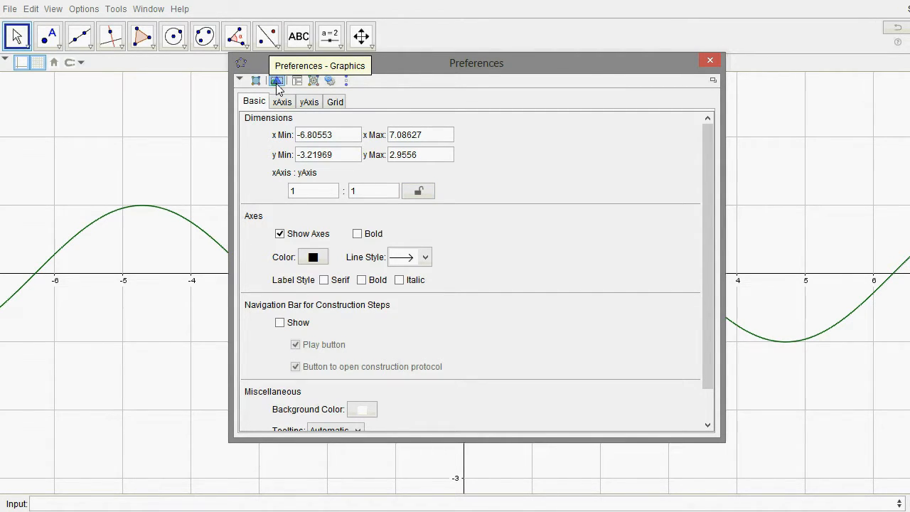
left_click(709, 61)
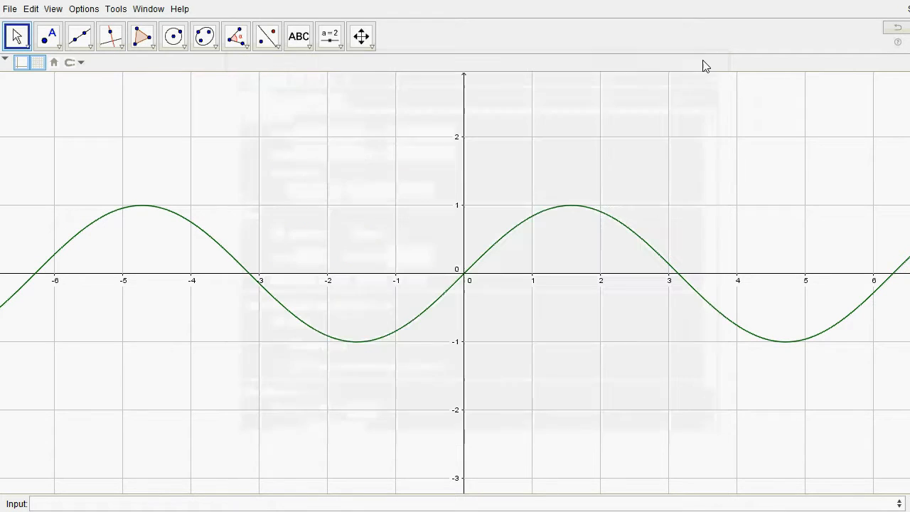
Set the interface font size to 24 pt
left_click(116, 9)
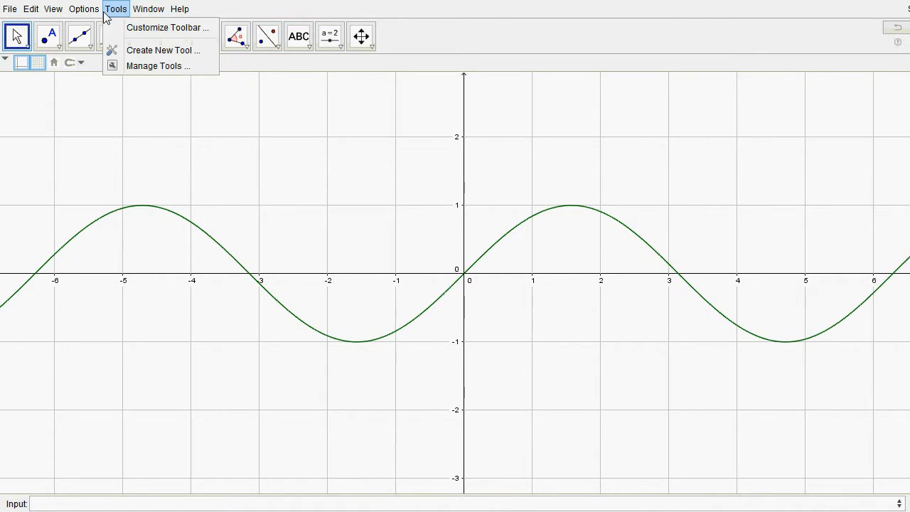
mouse_move(95, 28)
mouse_move(122, 76)
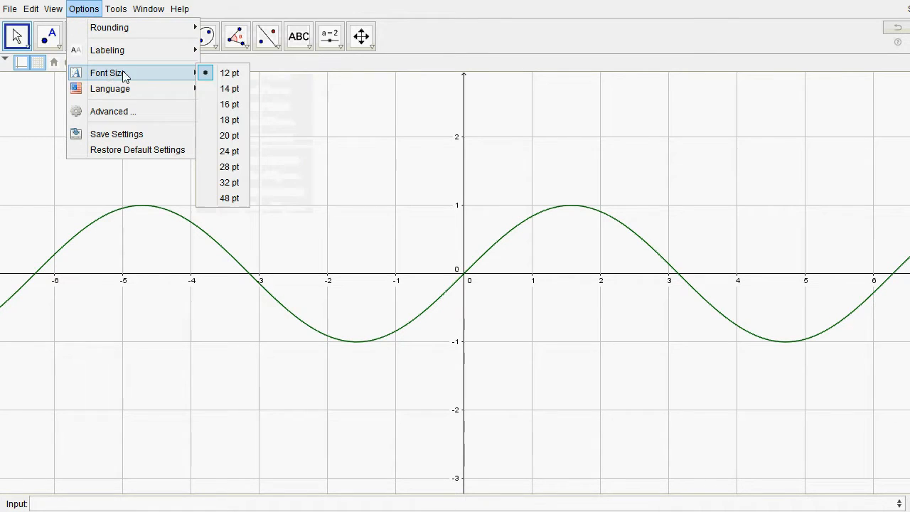
left_click(239, 151)
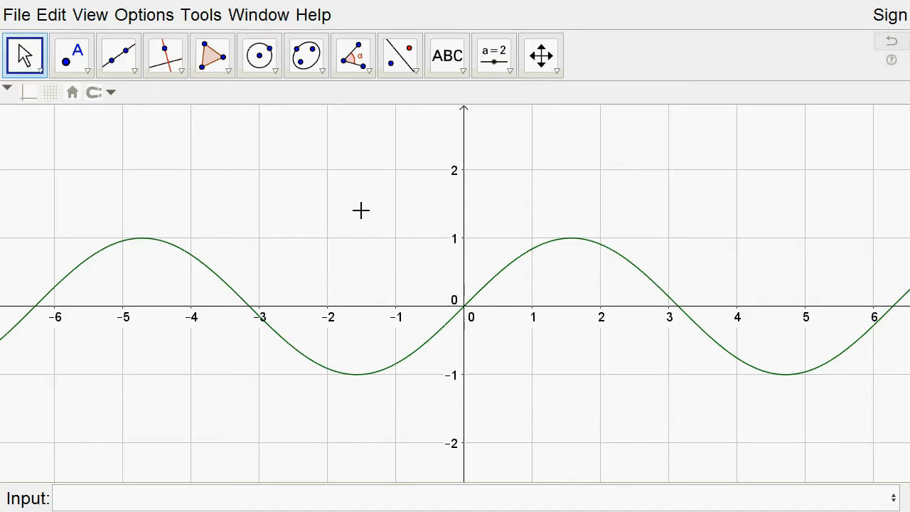
Enable a custom tick distance for the x-axis in the Graphics preferences and set it to π/2
right_click(345, 188)
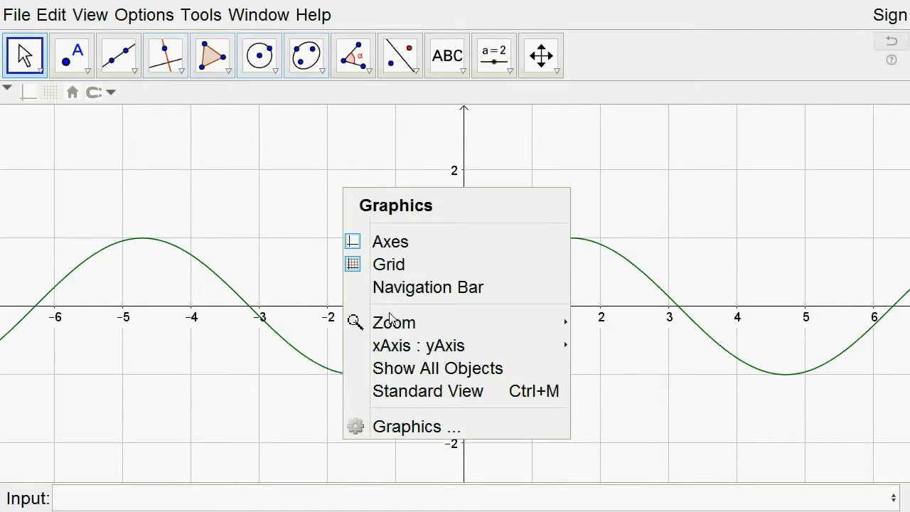
left_click(418, 428)
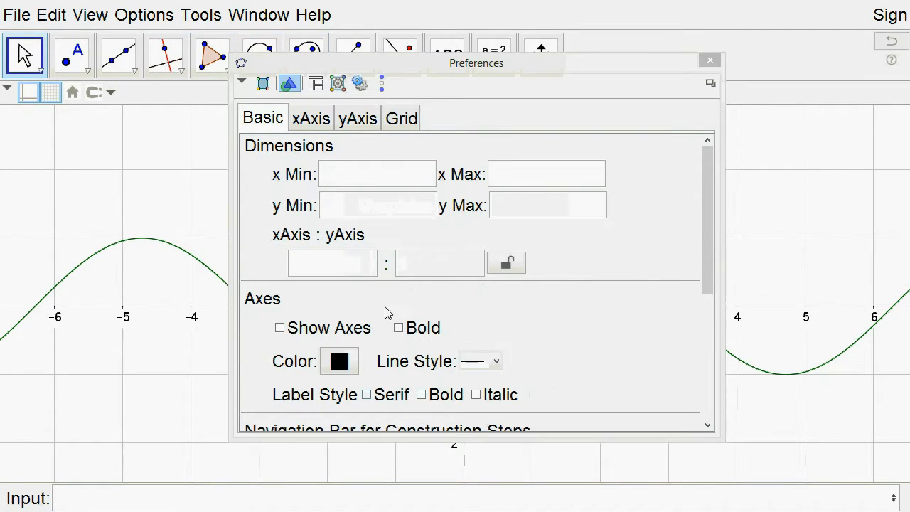
left_click(291, 89)
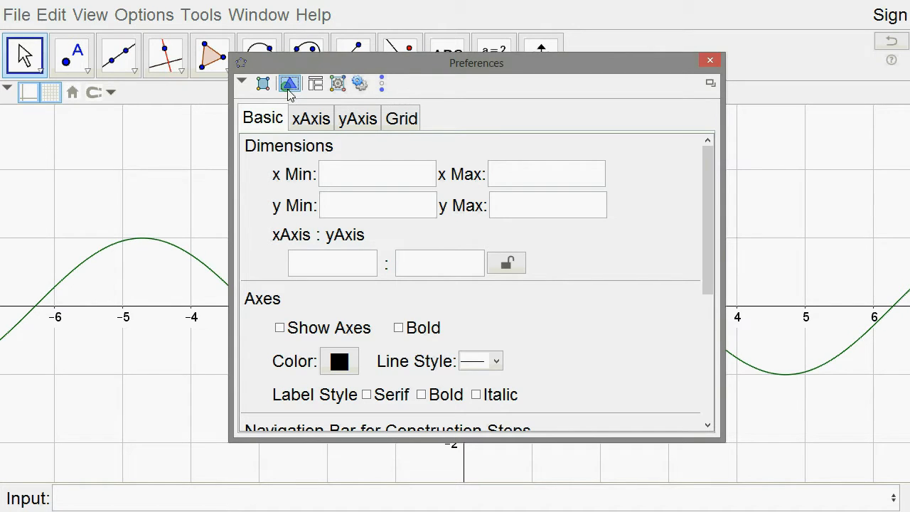
left_click(313, 121)
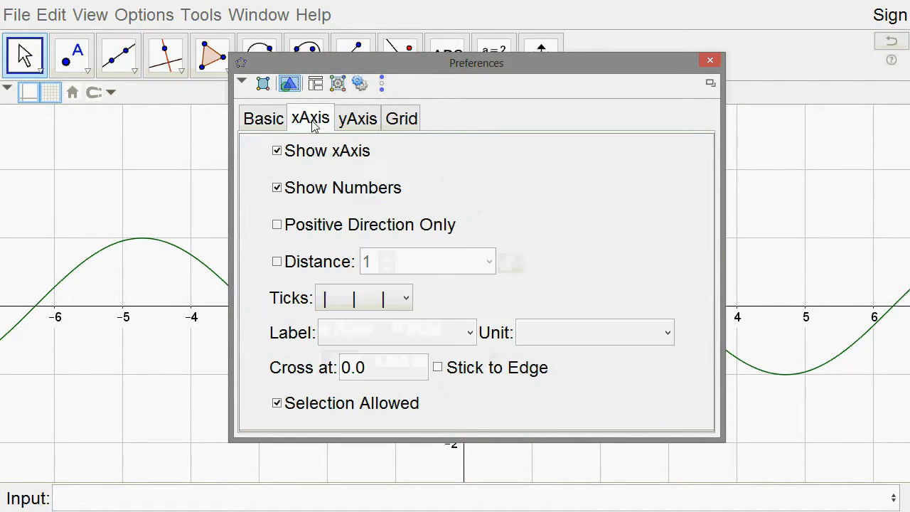
left_click(279, 262)
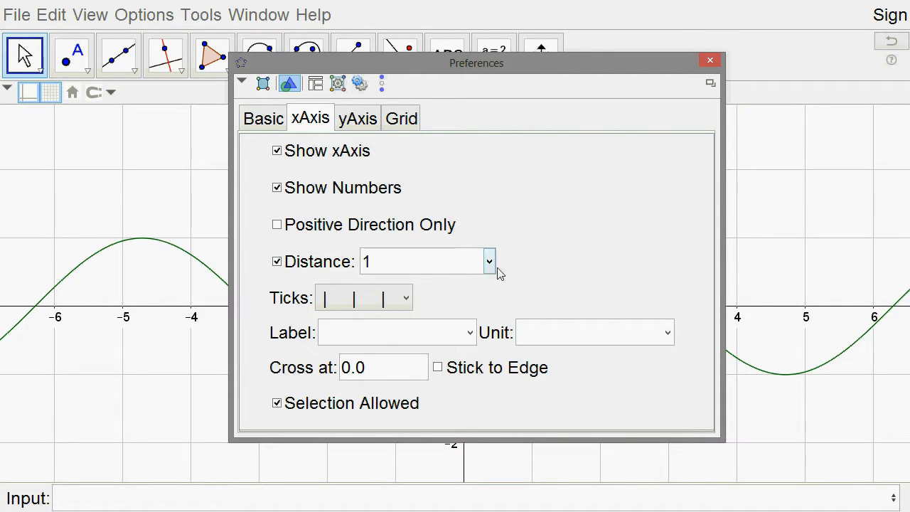
left_click(487, 263)
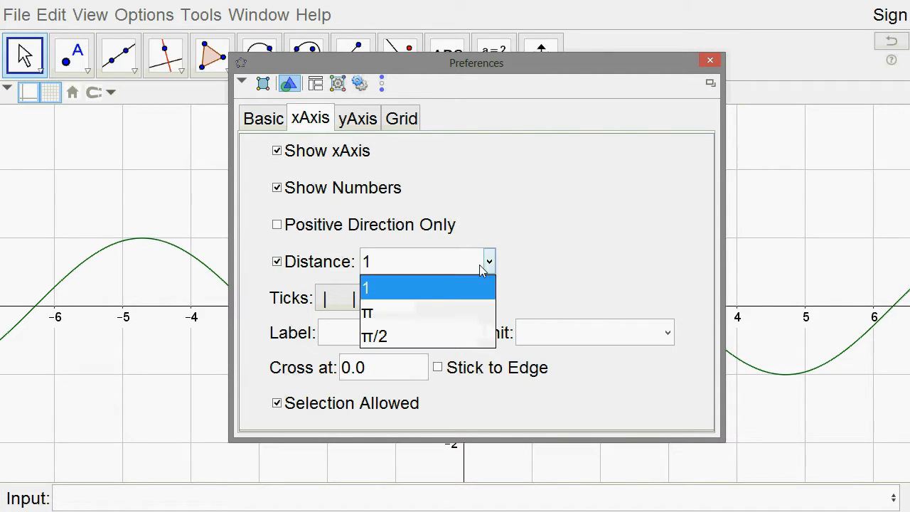
left_click(426, 336)
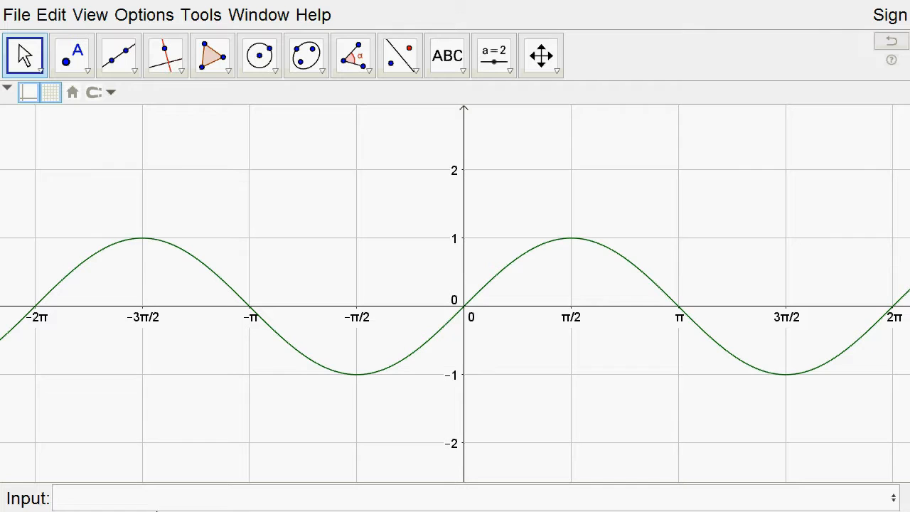
Redefine the plotted sine function as tan(x)
double_click(502, 272)
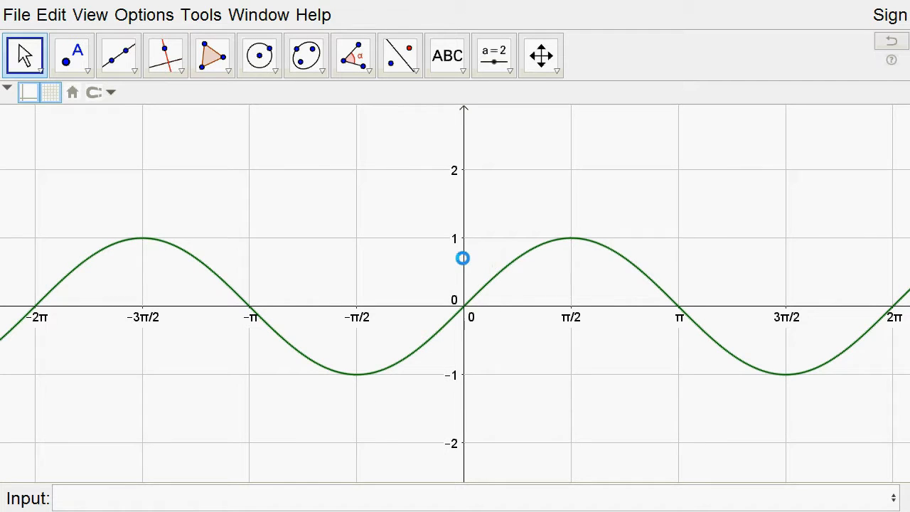
double_click(284, 255)
type("tan(x")
left_click(655, 287)
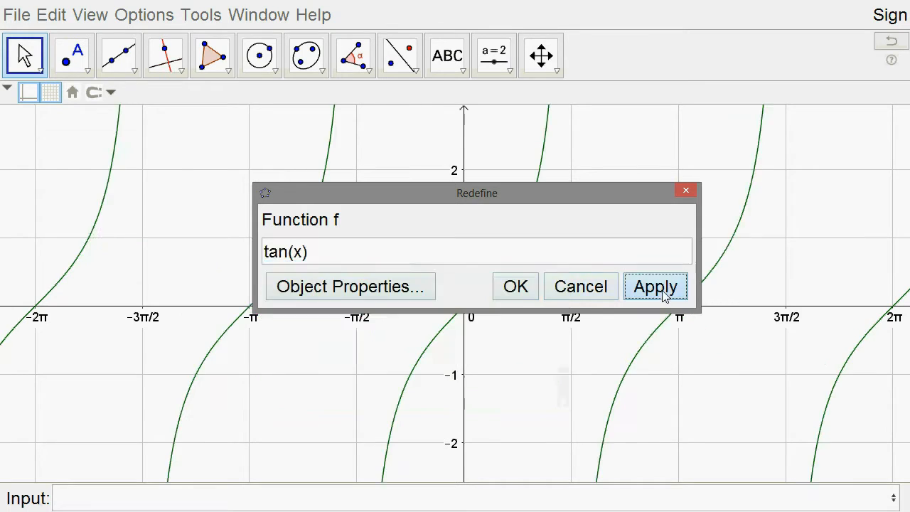
left_click(517, 287)
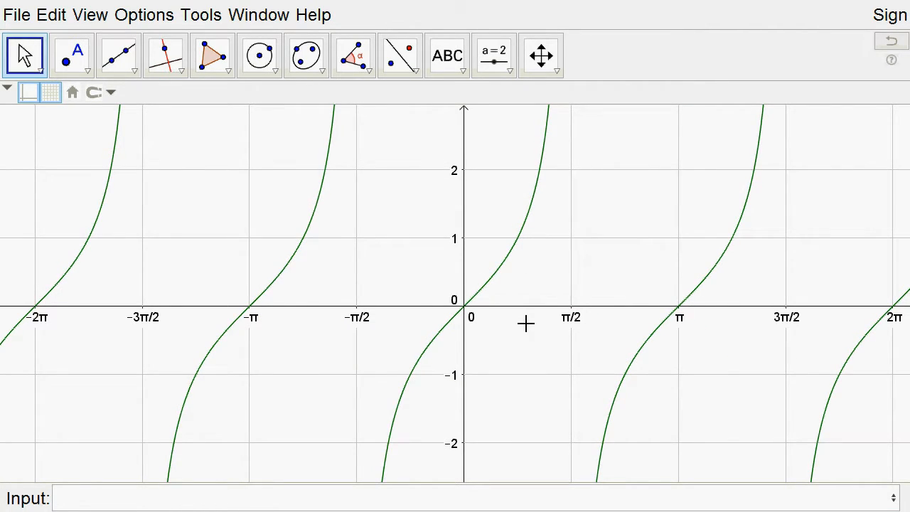
Set the x-axis tick distance to π/4 in the Graphics preferences and close them
right_click(391, 133)
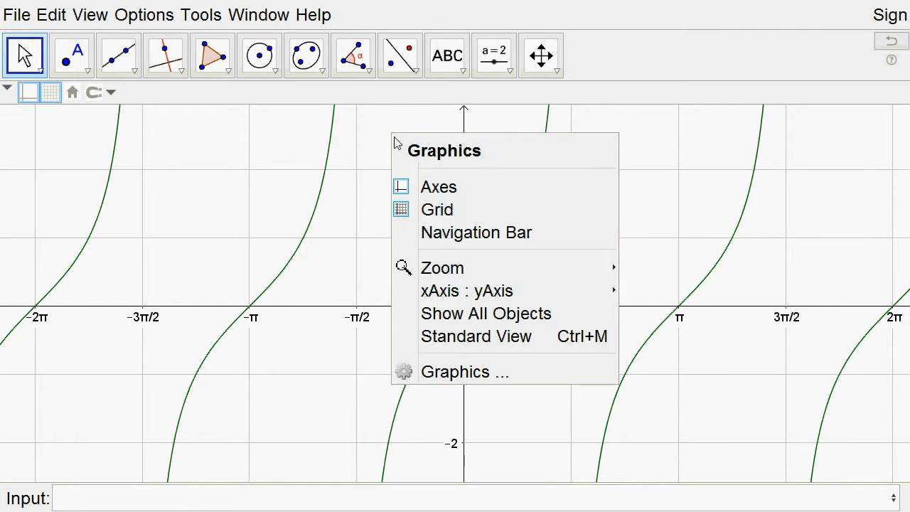
left_click(464, 372)
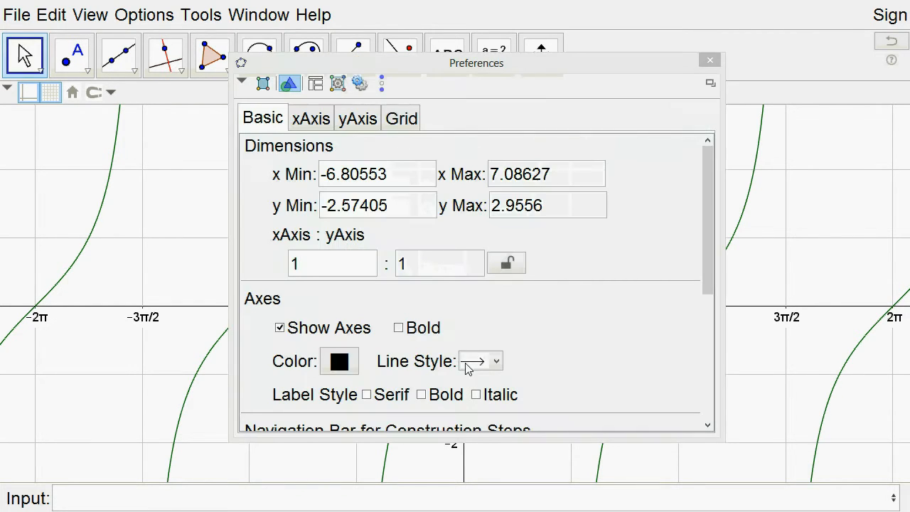
left_click(319, 123)
left_click(393, 265)
key("shift+Left")
type("4")
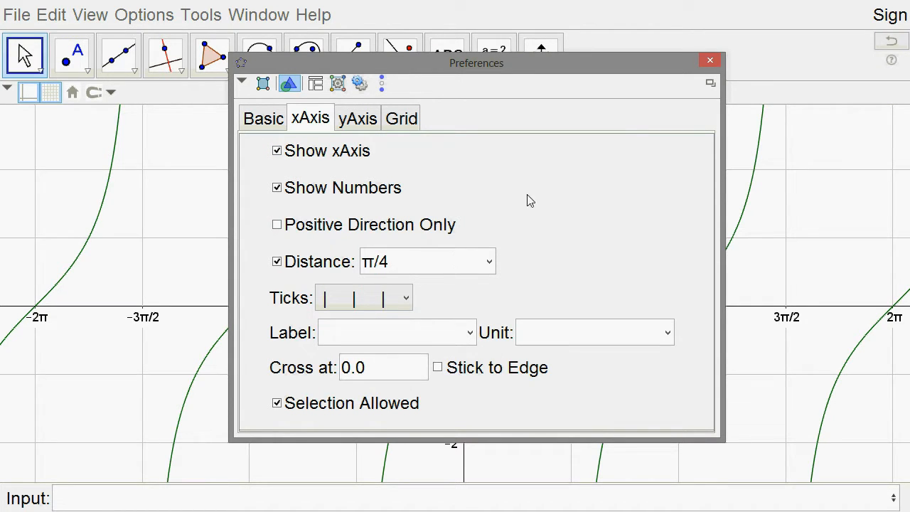
left_click(709, 61)
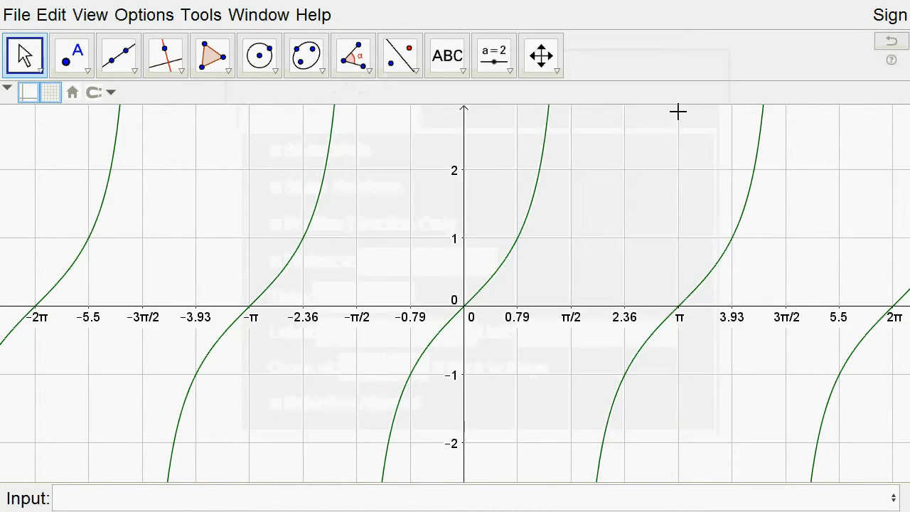